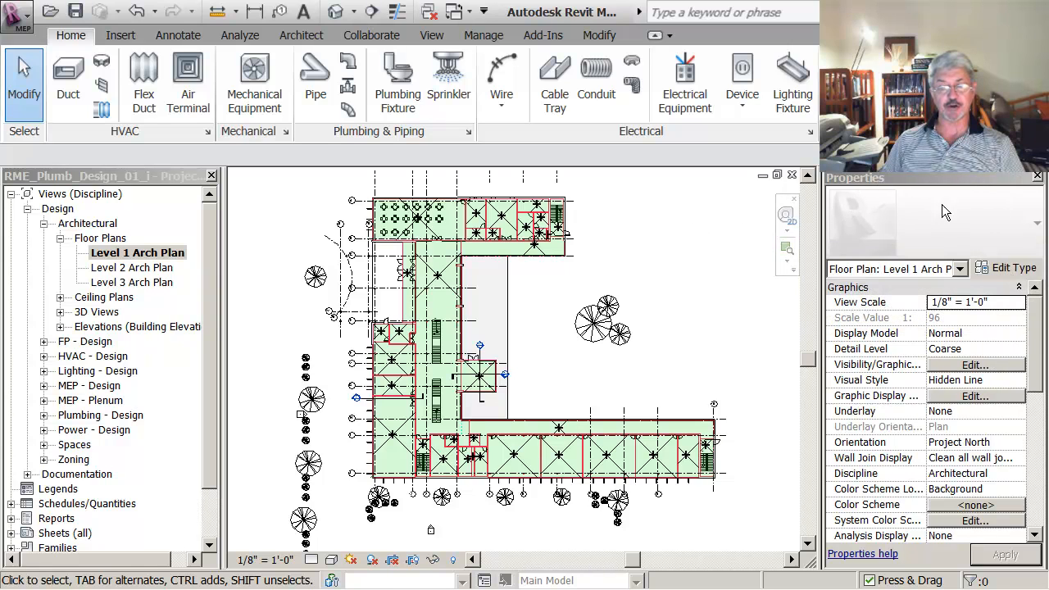
Step: Select the corridor space along the upper wing to view its properties, and clear the selection
{"action": "left_click", "coordinate": [551, 254]}
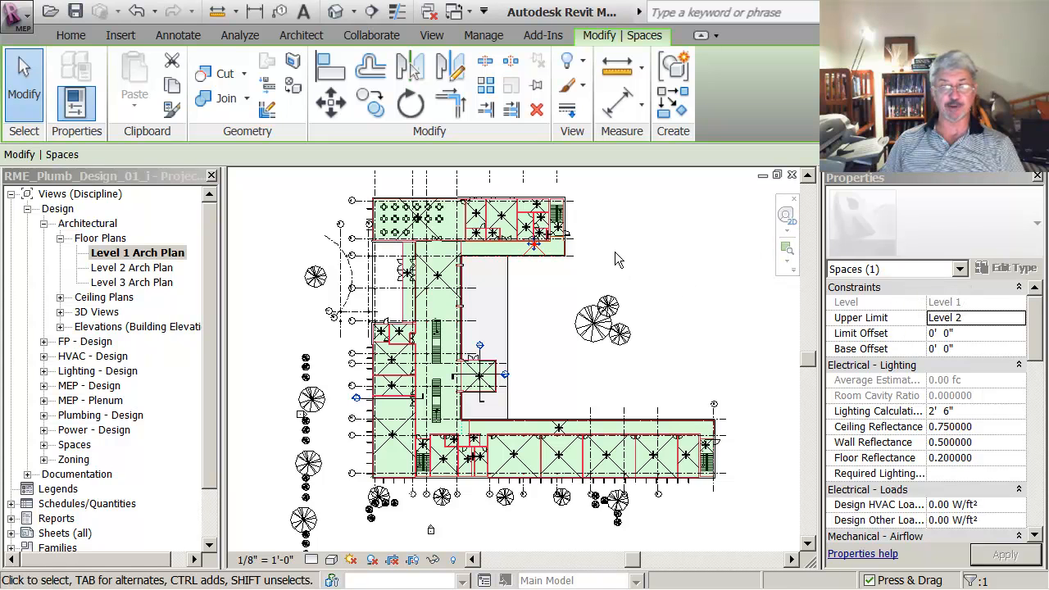
{"action": "left_click", "coordinate": [643, 264]}
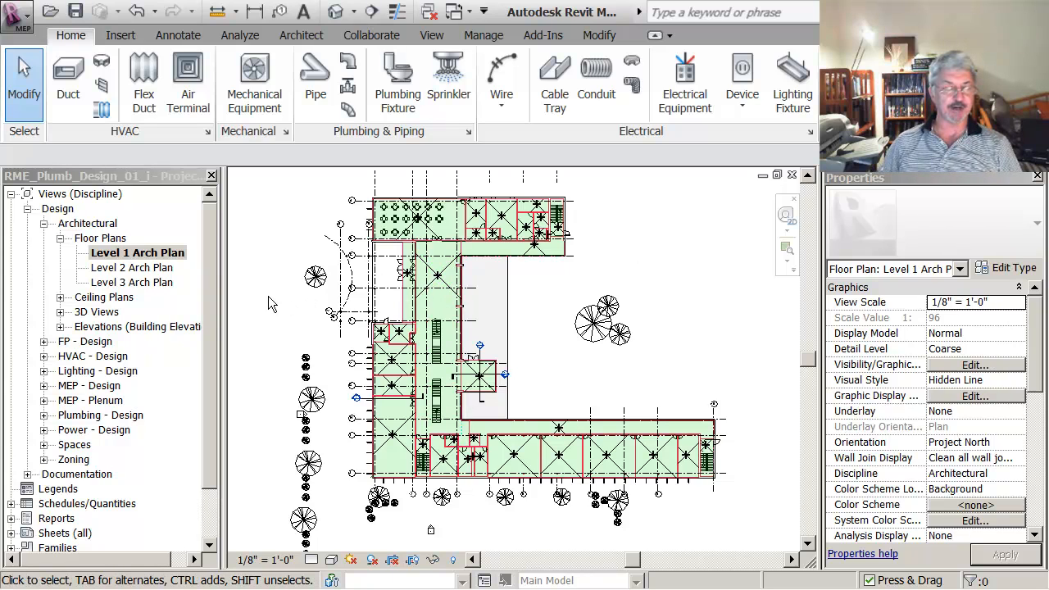
Step: Collapse the architectural floor plans and open the Level 1 - Plumbing Plan - Design view under Plumbing - Design
{"action": "left_click", "coordinate": [60, 239]}
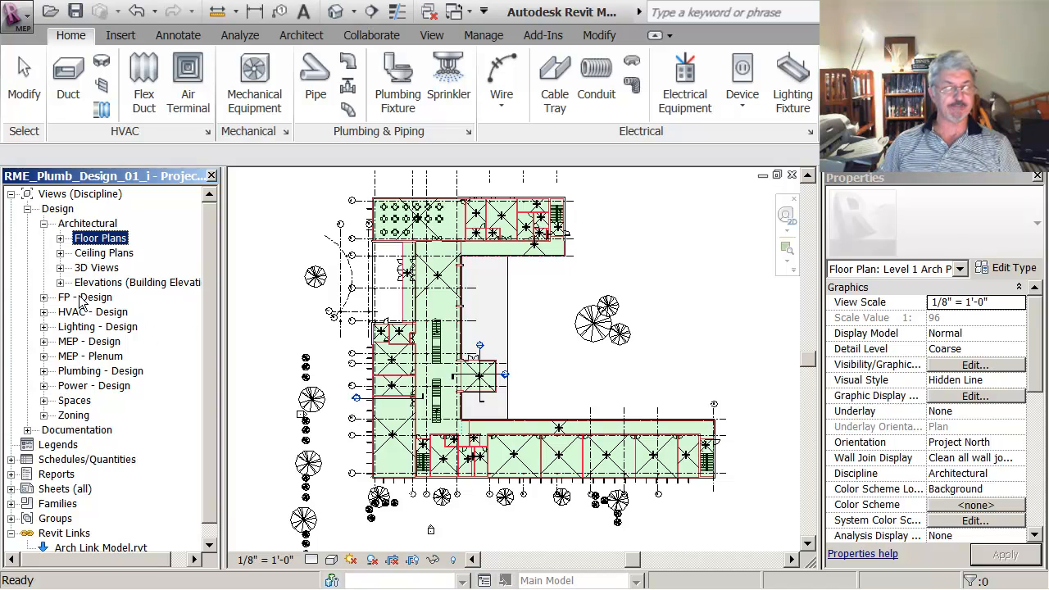
{"action": "left_click", "coordinate": [43, 371]}
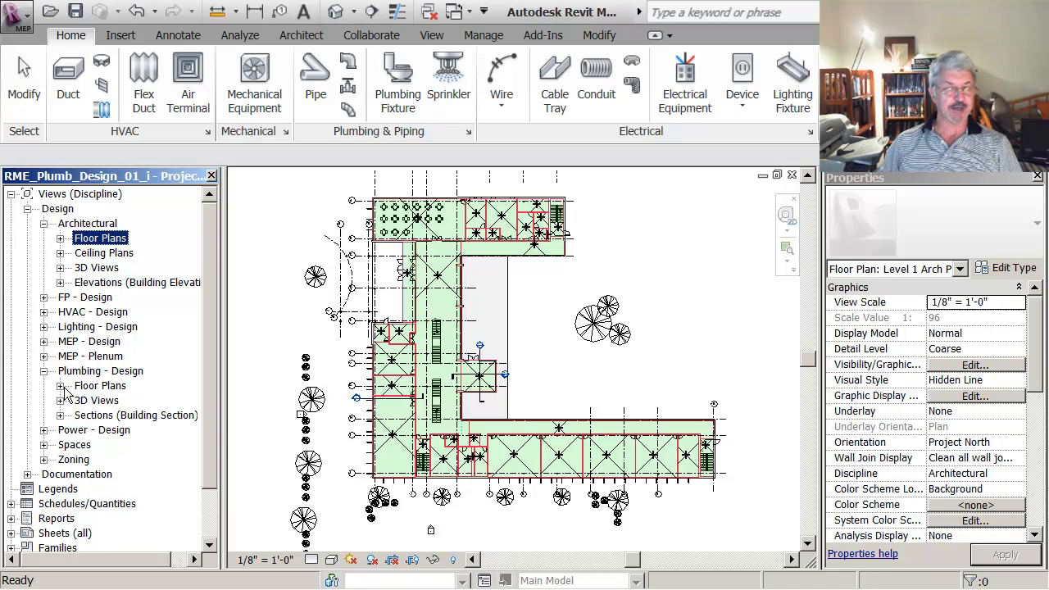
{"action": "left_click", "coordinate": [59, 386]}
{"action": "left_click", "coordinate": [118, 401]}
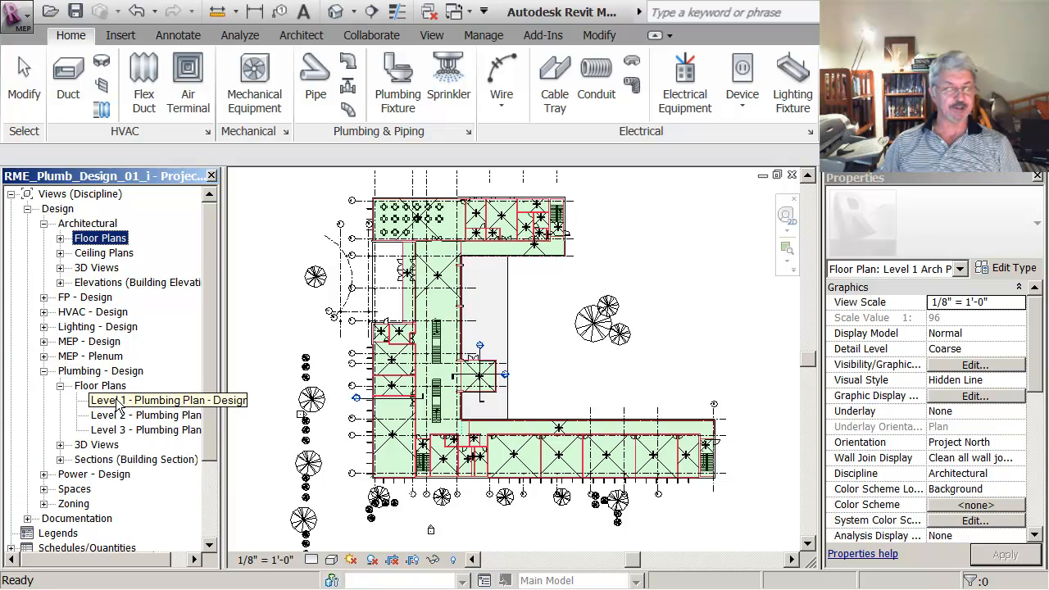
{"action": "double_click", "coordinate": [117, 400]}
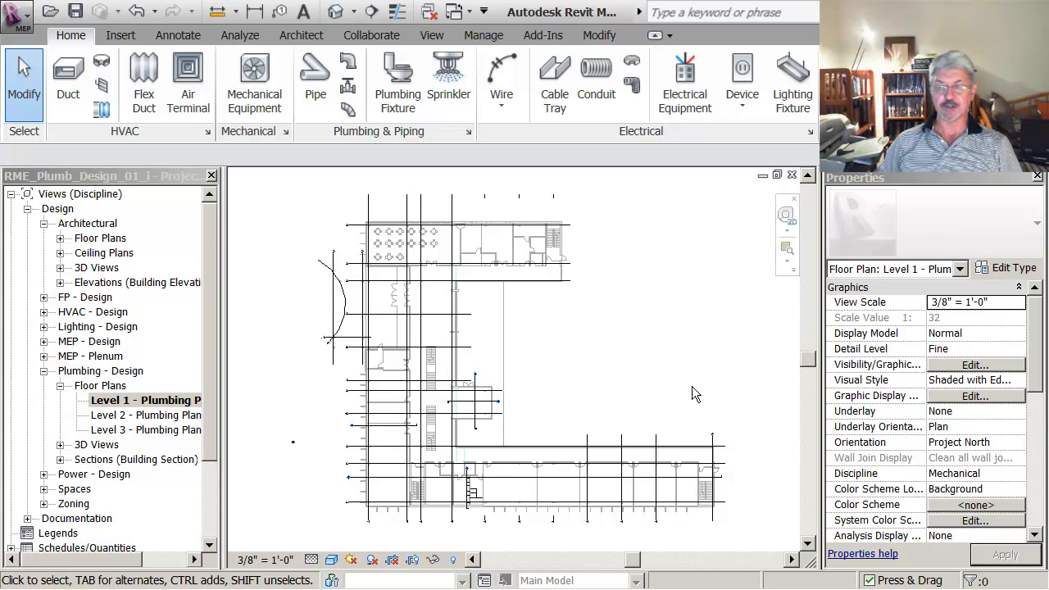
Step: Open the Level 1 Arch Plan for comparison and return to the Level 1 - Plumbing Plan - Design view
{"action": "left_click", "coordinate": [60, 238]}
{"action": "double_click", "coordinate": [128, 253]}
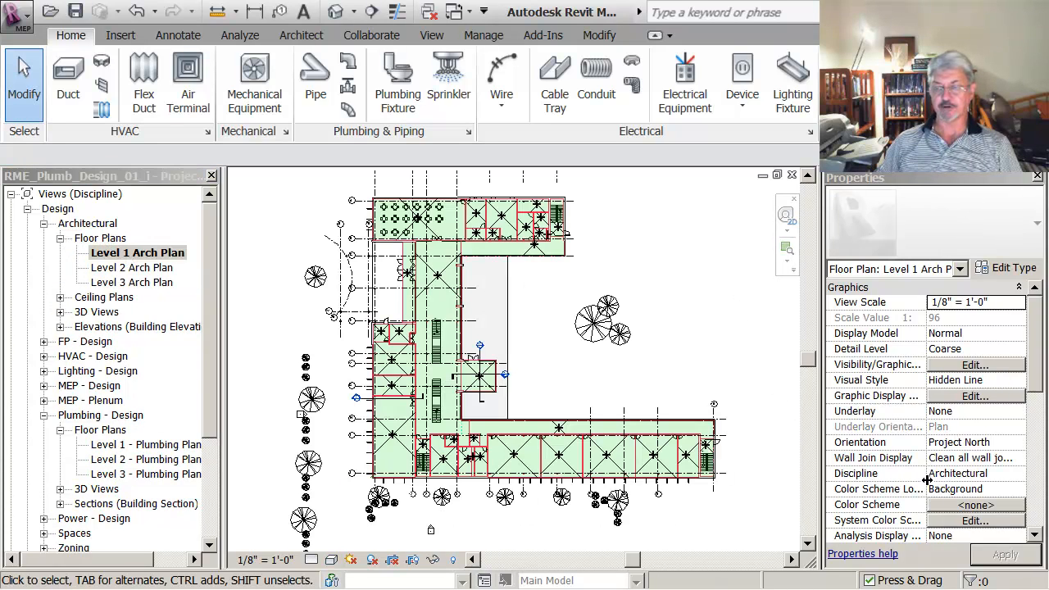
{"action": "double_click", "coordinate": [140, 444]}
{"action": "middle_click_drag", "start_coordinate": [297, 328], "coordinate": [272, 333]}
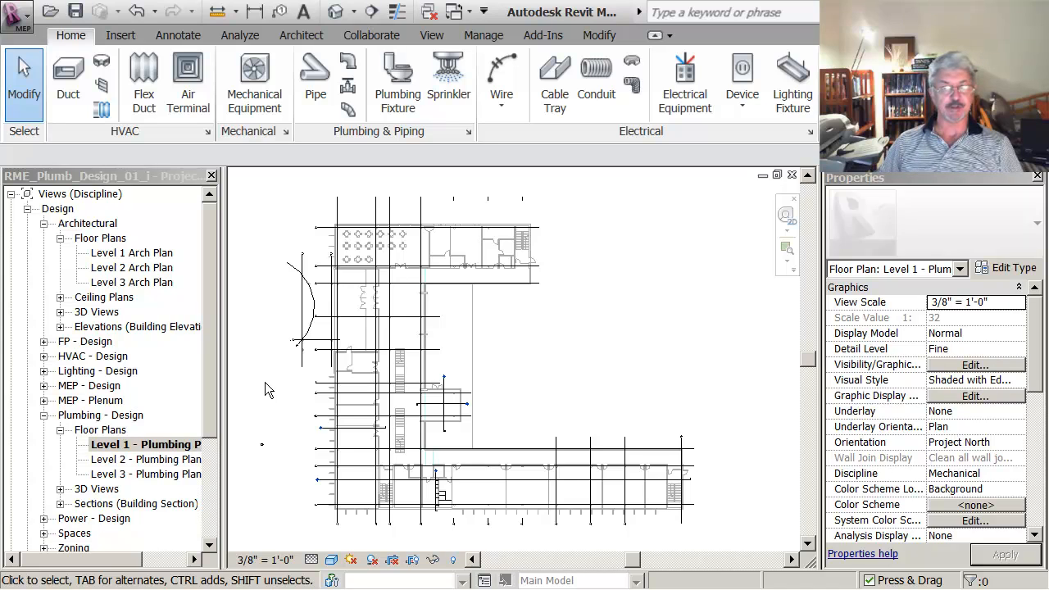
{"action": "mouse_move", "coordinate": [271, 377]}
{"action": "middle_mouse_down"}
{"action": "mouse_move", "coordinate": [288, 374]}
{"action": "mouse_move", "coordinate": [271, 366]}
{"action": "middle_mouse_up"}
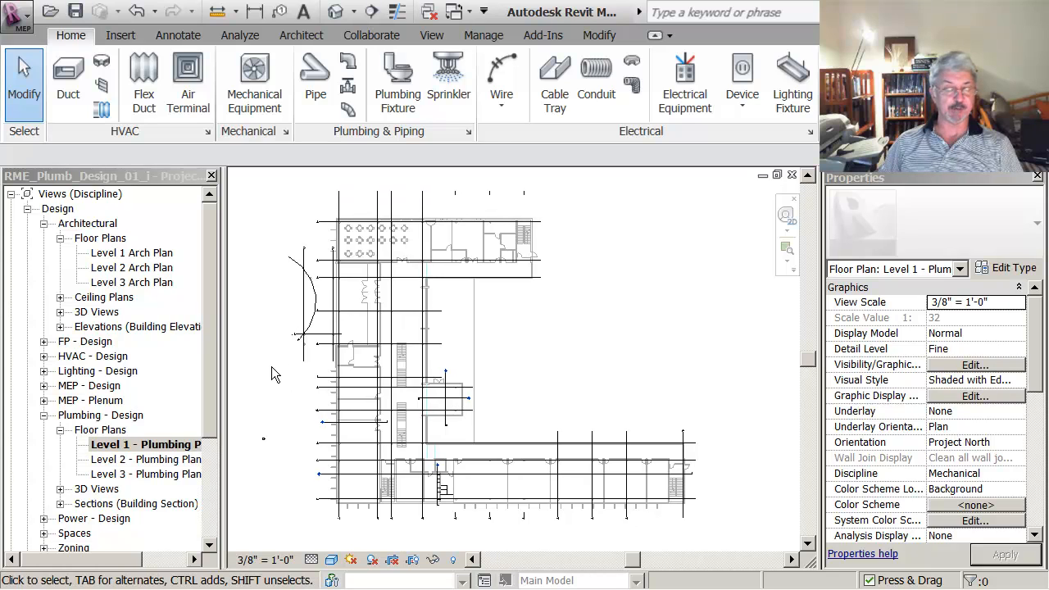
Step: Collapse the Plumbing - Design, Architectural and Design view groups in the project browser
{"action": "left_click", "coordinate": [60, 430]}
{"action": "left_click", "coordinate": [44, 414]}
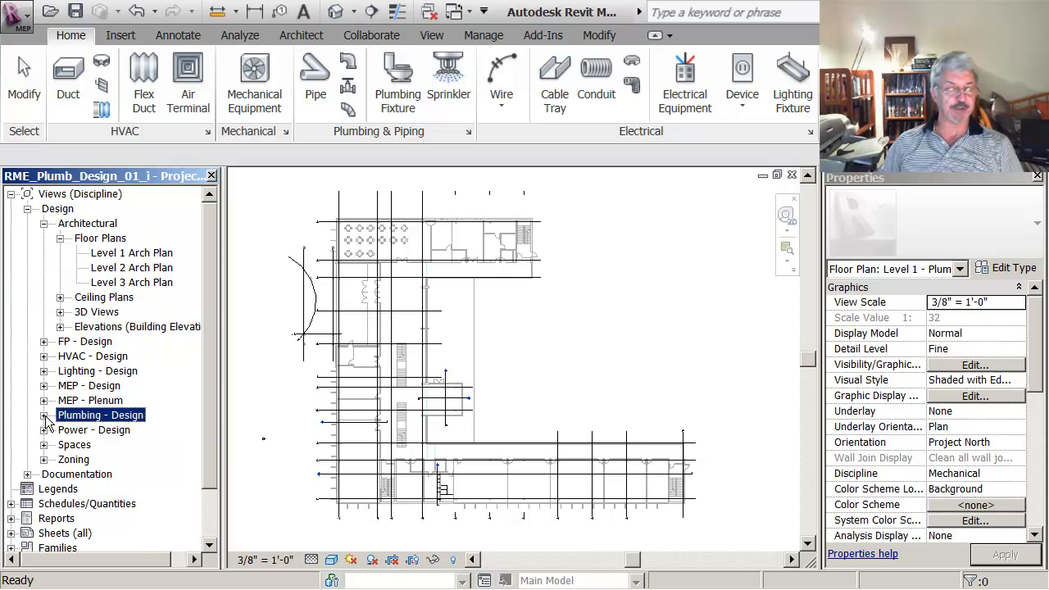
{"action": "left_click", "coordinate": [60, 239]}
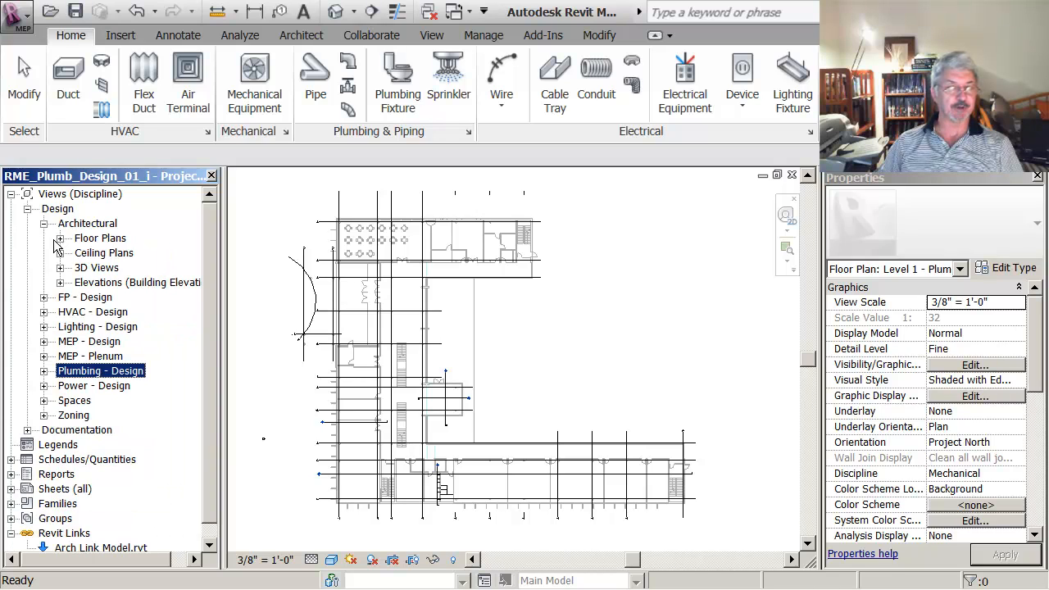
{"action": "left_click", "coordinate": [44, 224]}
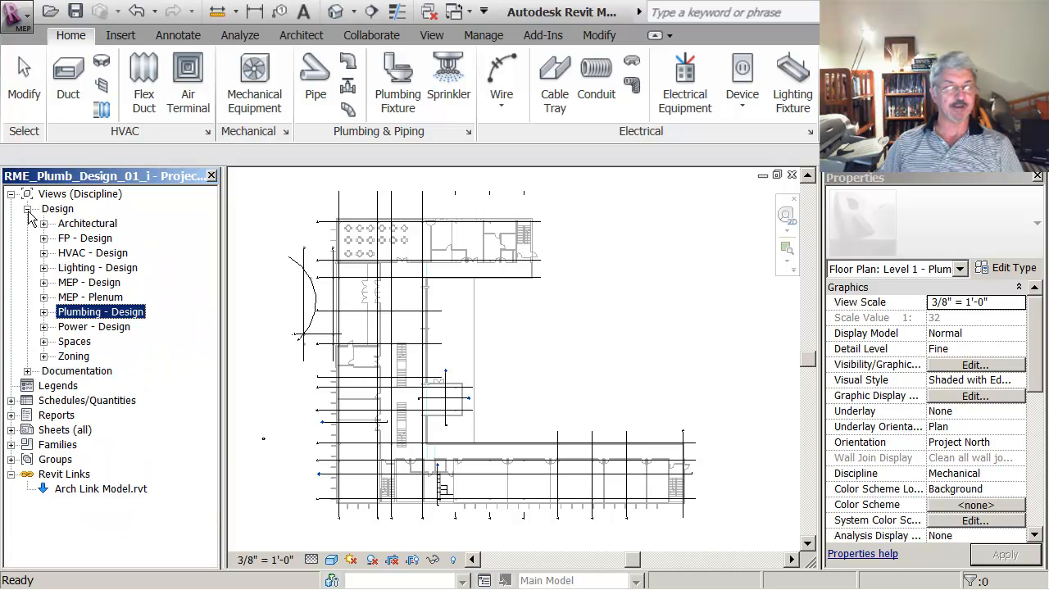
{"action": "left_click", "coordinate": [28, 210]}
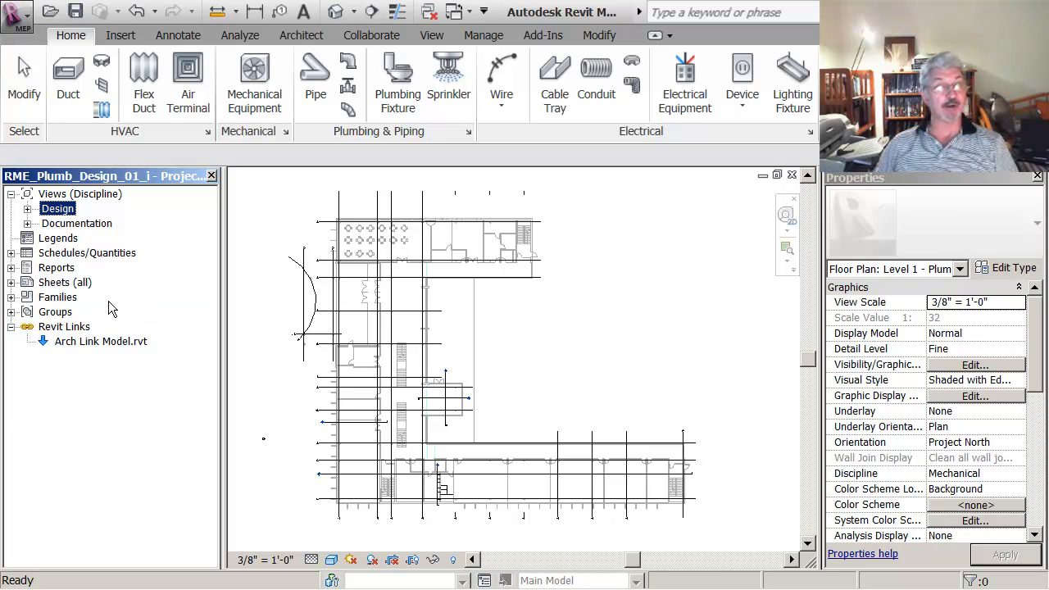
Step: Expand the families down to Pipe Types and examine the properties of the PVC - Sanitary, Standard and Water types
{"action": "left_click", "coordinate": [11, 297]}
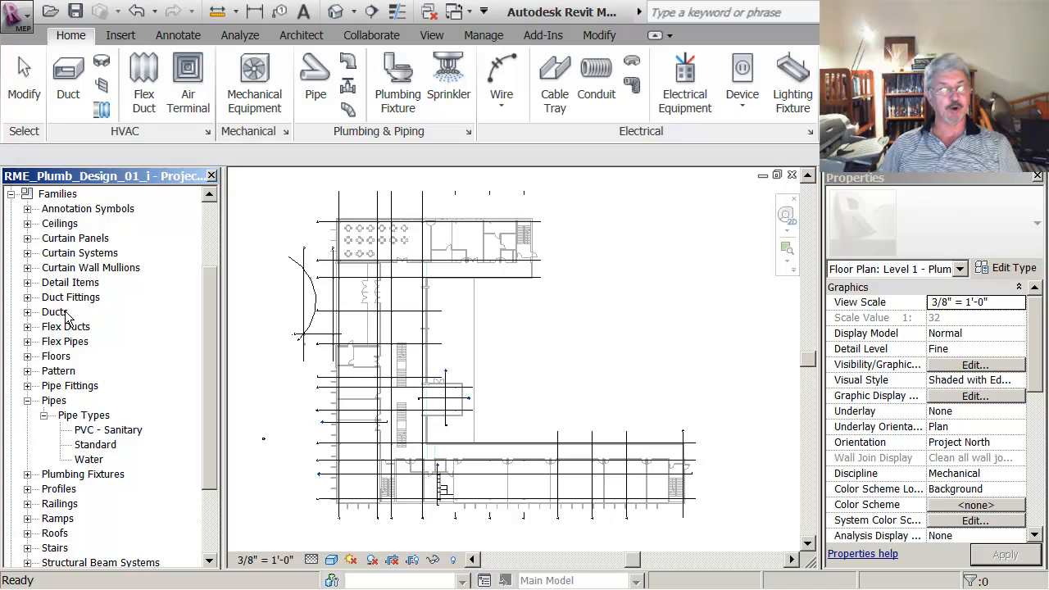
{"action": "left_click", "coordinate": [72, 420]}
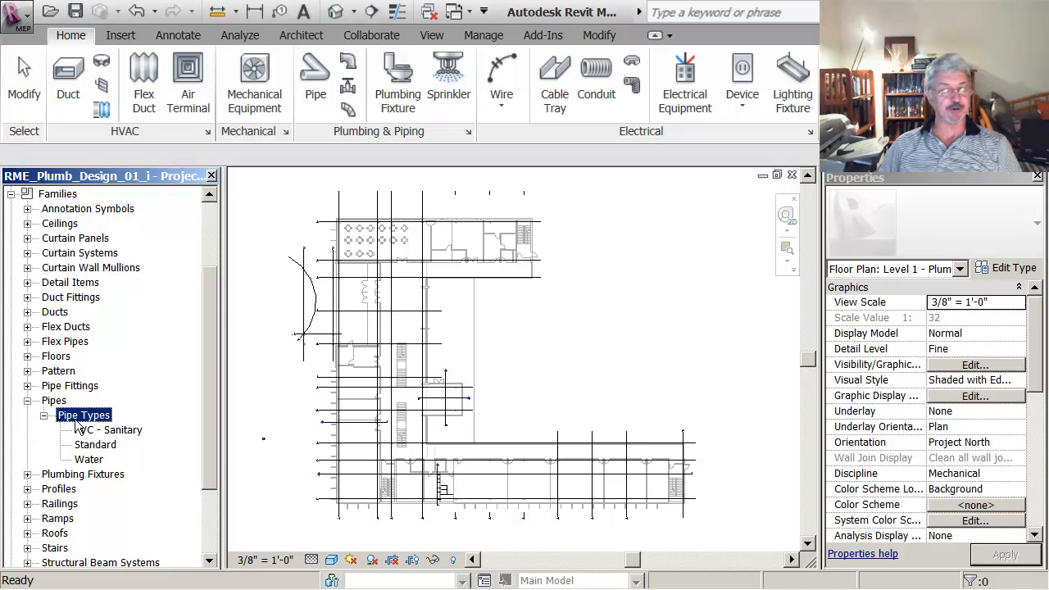
{"action": "left_click", "coordinate": [97, 431]}
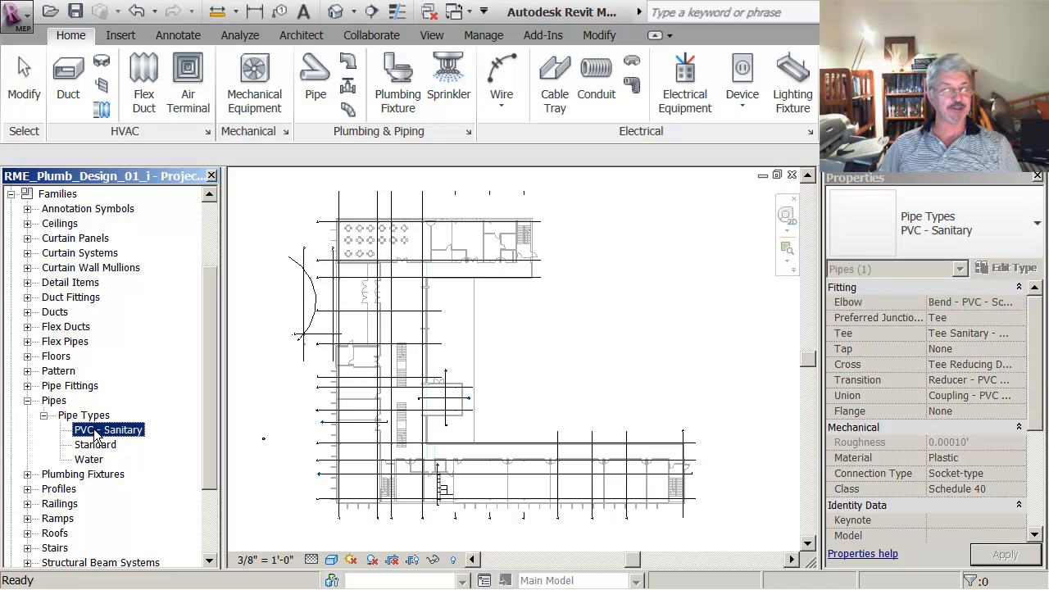
{"action": "left_click", "coordinate": [100, 444]}
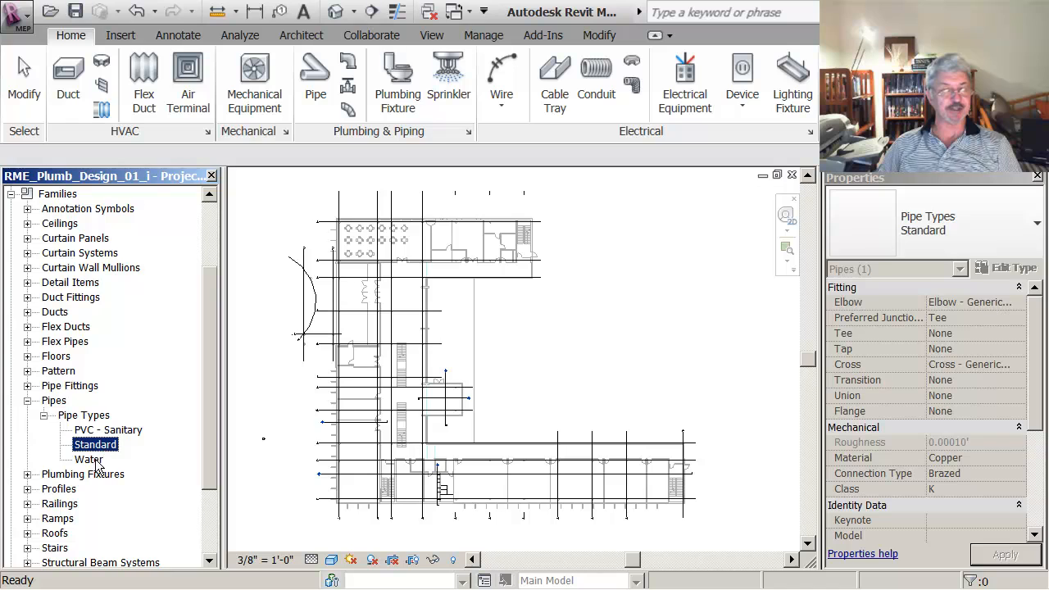
{"action": "left_click", "coordinate": [90, 459]}
{"action": "left_click", "coordinate": [88, 431]}
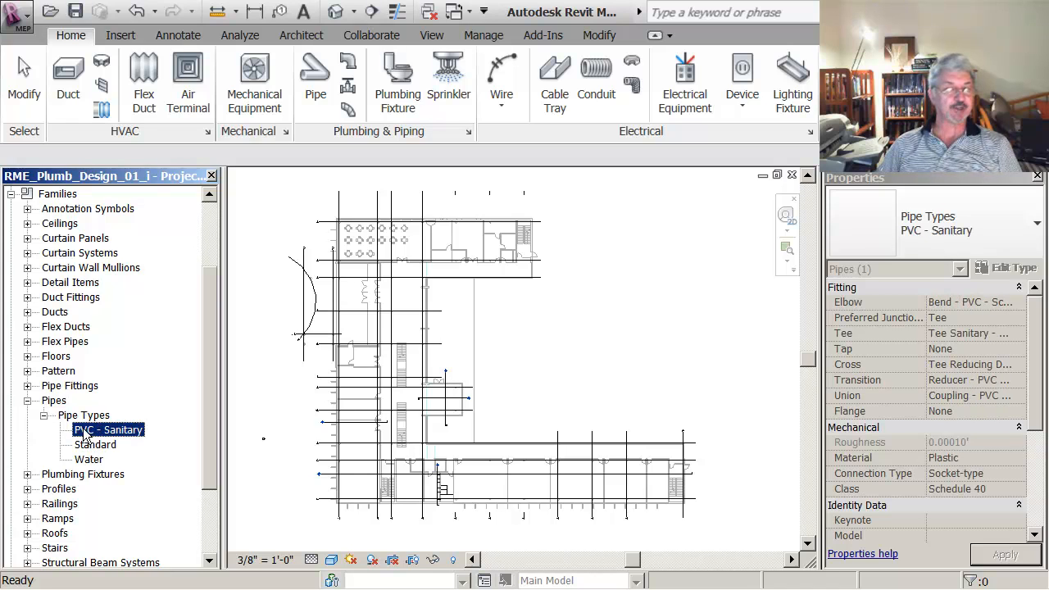
Step: Duplicate the PVC - Sanitary pipe type under the name PVC - vent
{"action": "double_click", "coordinate": [85, 432]}
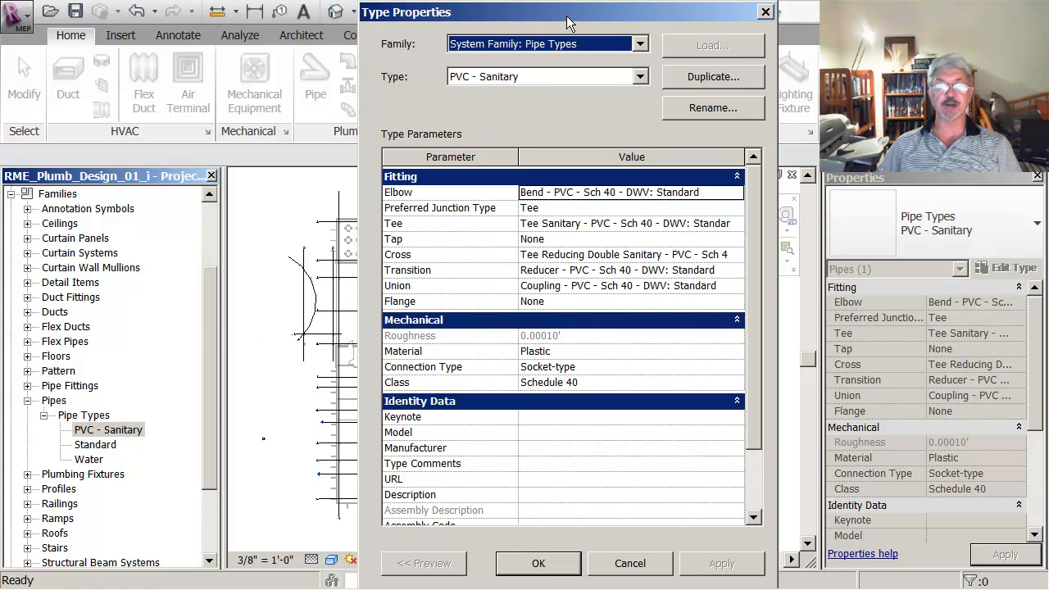
{"action": "left_click_drag", "start_coordinate": [567, 12], "coordinate": [558, 10]}
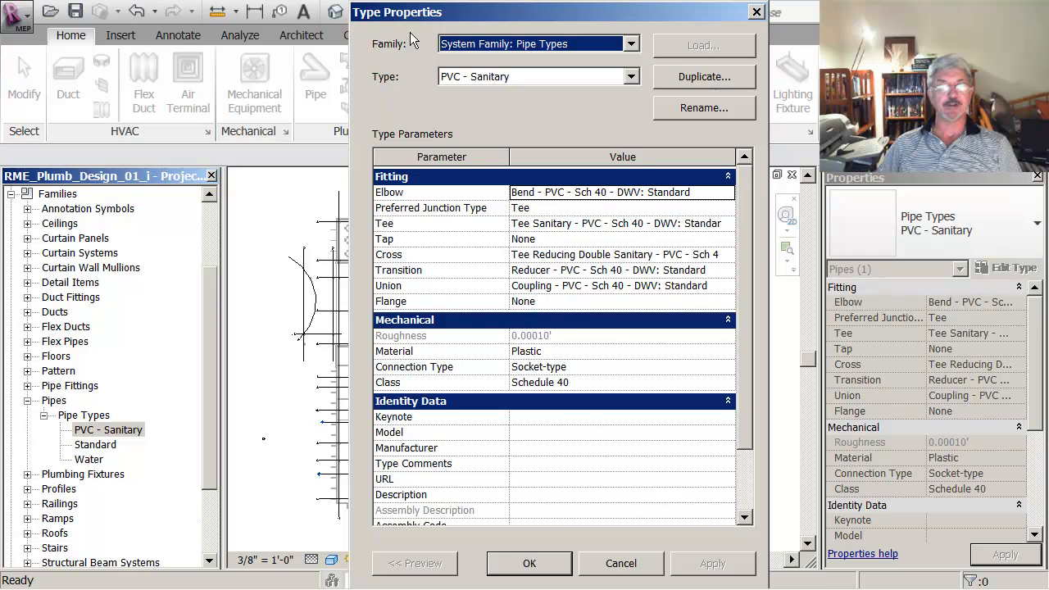
{"action": "left_click", "coordinate": [697, 78]}
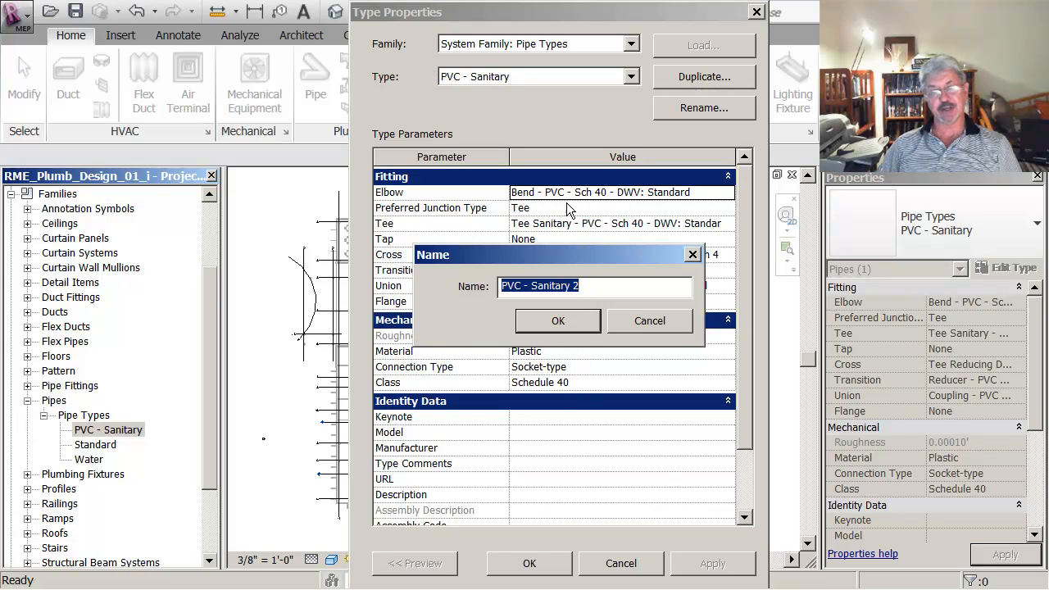
{"action": "left_click", "coordinate": [597, 287]}
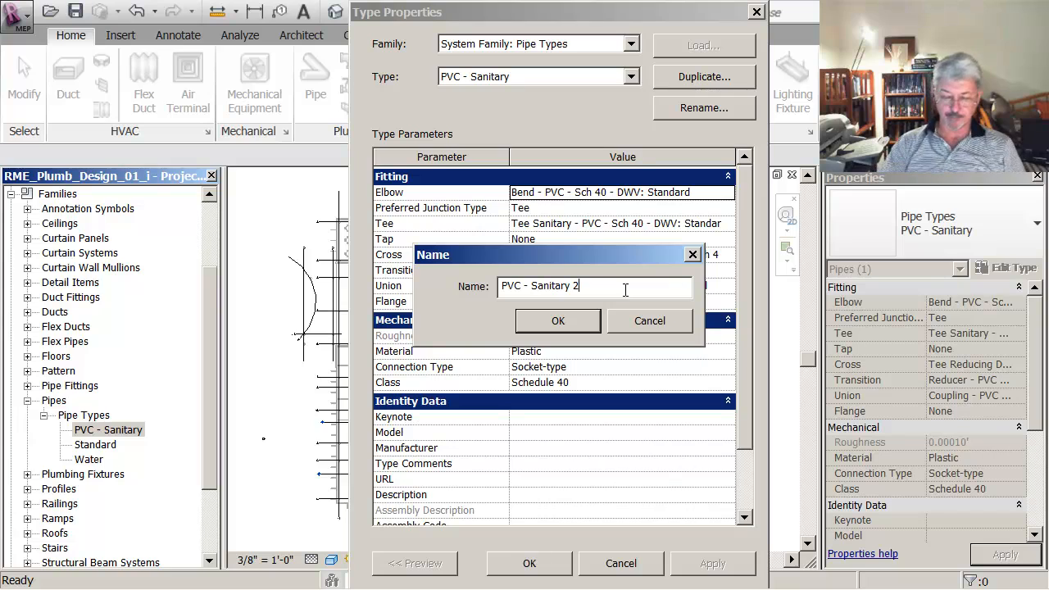
{"action": "key", "text": "BackSpace"}
{"action": "key", "text": "BackSpace"}
{"action": "key", "text": "BackSpace"}
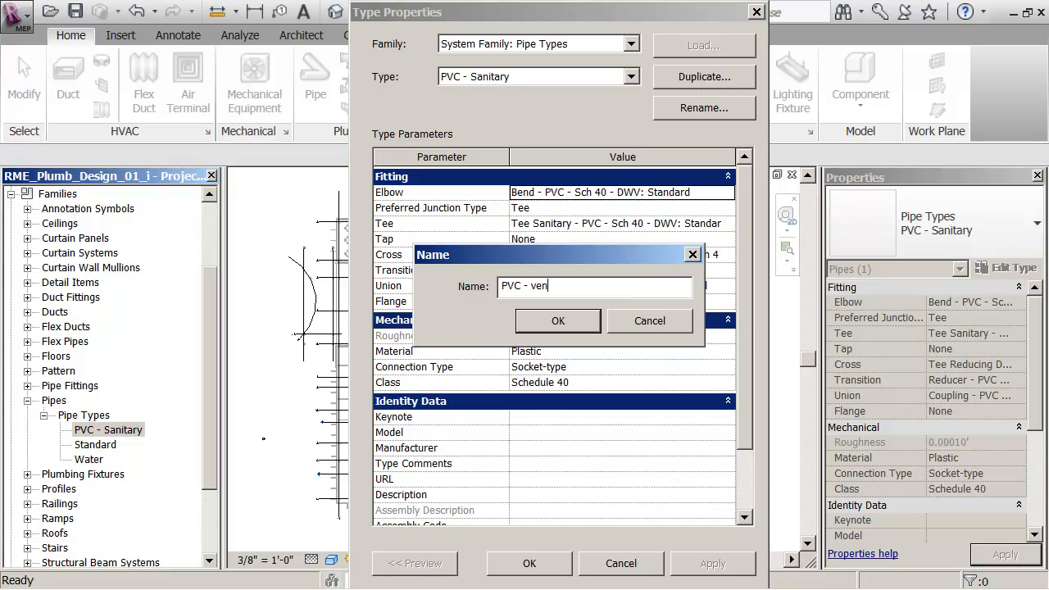
{"action": "left_click", "coordinate": [569, 318]}
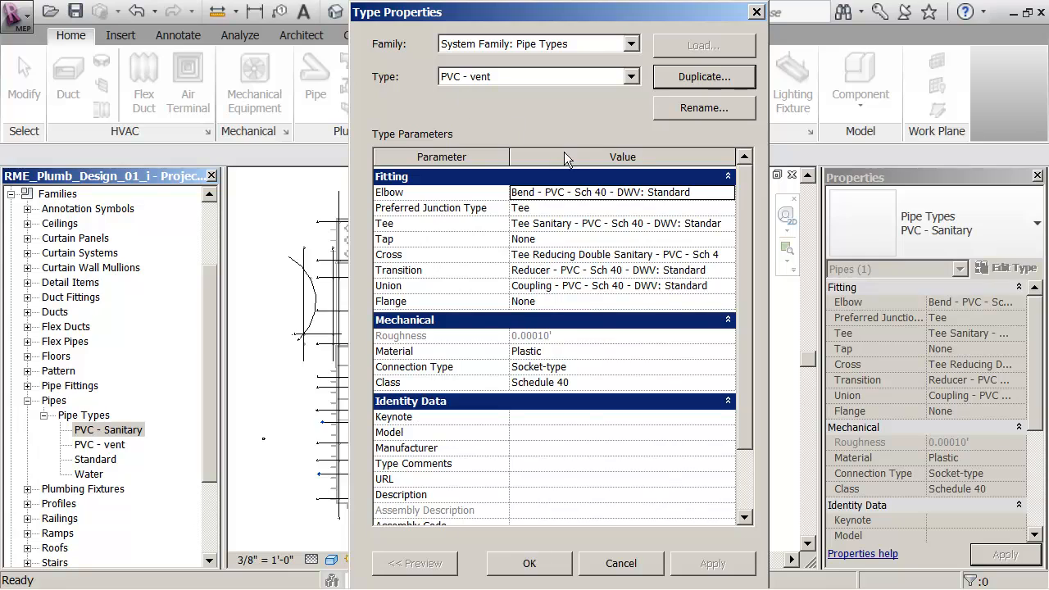
Step: Review the elbow options of the PVC - vent type and choose Tee as its preferred junction type
{"action": "left_click", "coordinate": [716, 195]}
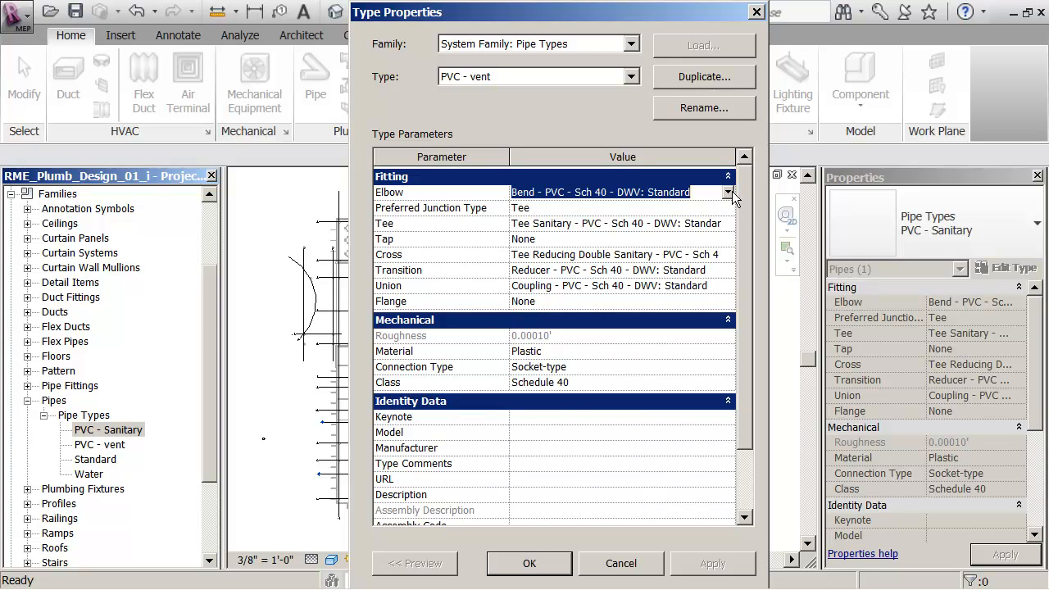
{"action": "left_click", "coordinate": [729, 193]}
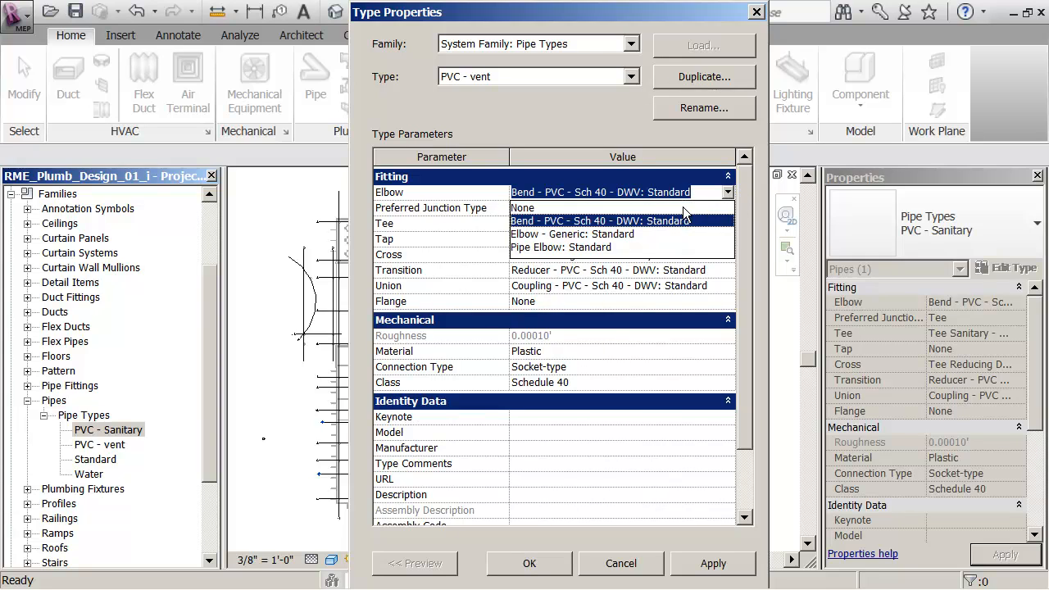
{"action": "left_click", "coordinate": [638, 275]}
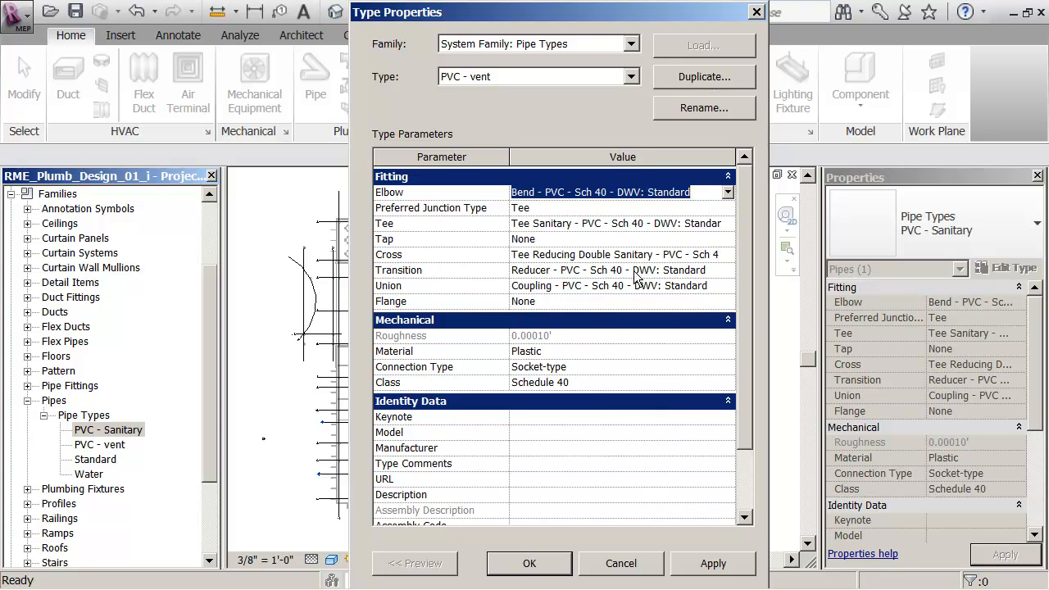
{"action": "left_click", "coordinate": [545, 209]}
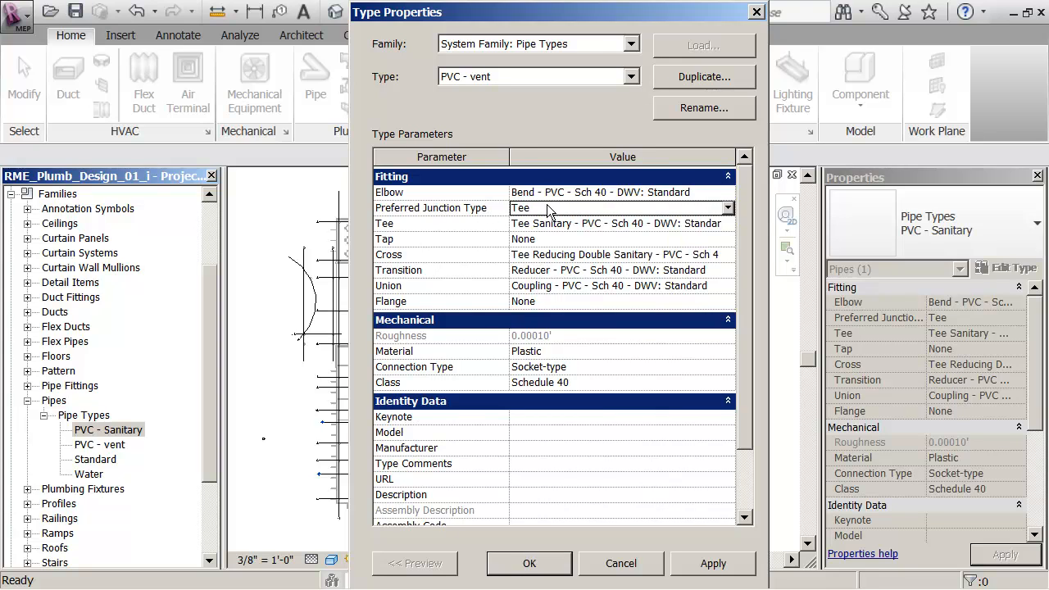
{"action": "left_click", "coordinate": [728, 208]}
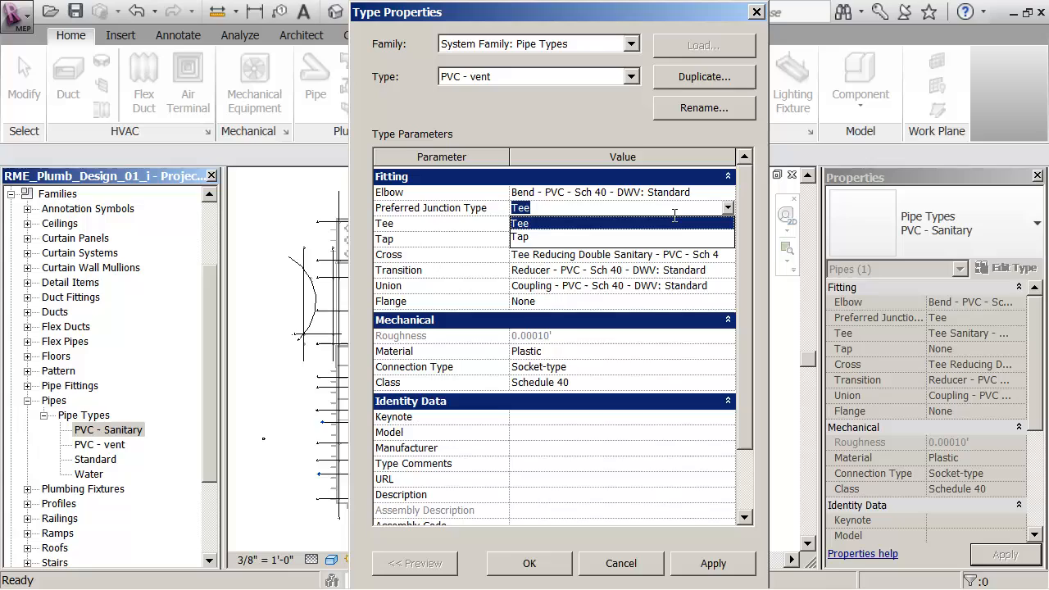
{"action": "left_click", "coordinate": [529, 223]}
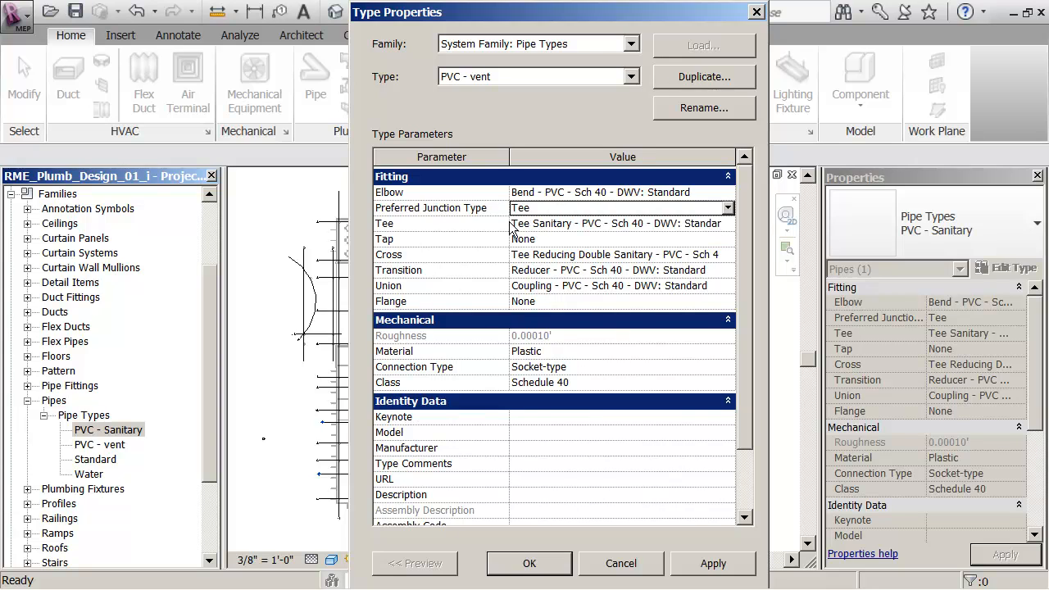
Step: Set the tee fitting of the PVC - vent type to Tee Vent - PVC - Sch 40 - DWV: Standard
{"action": "left_click", "coordinate": [524, 227]}
{"action": "left_click", "coordinate": [523, 229]}
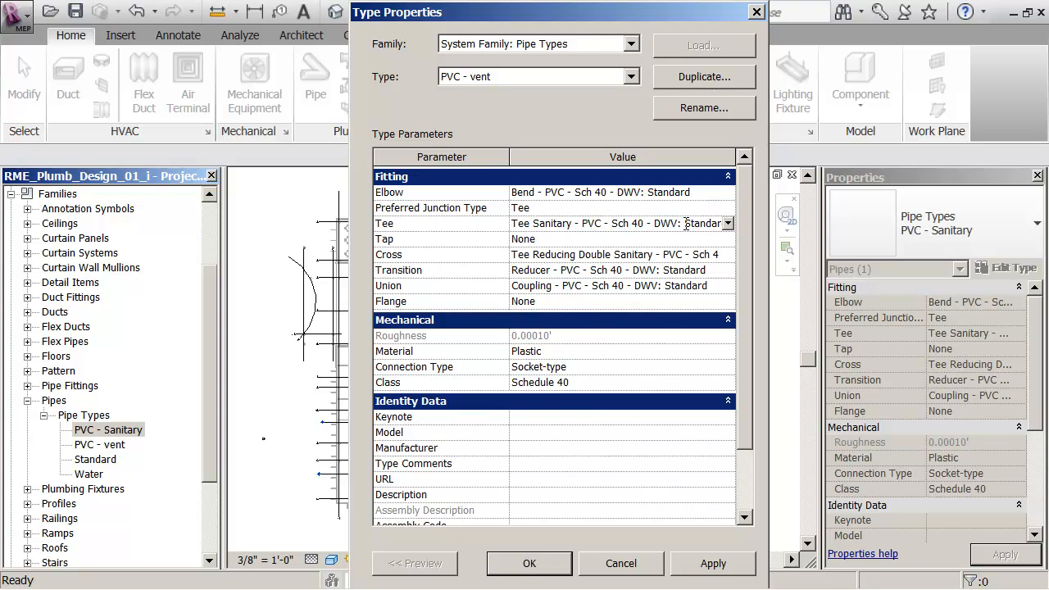
{"action": "left_click", "coordinate": [727, 224]}
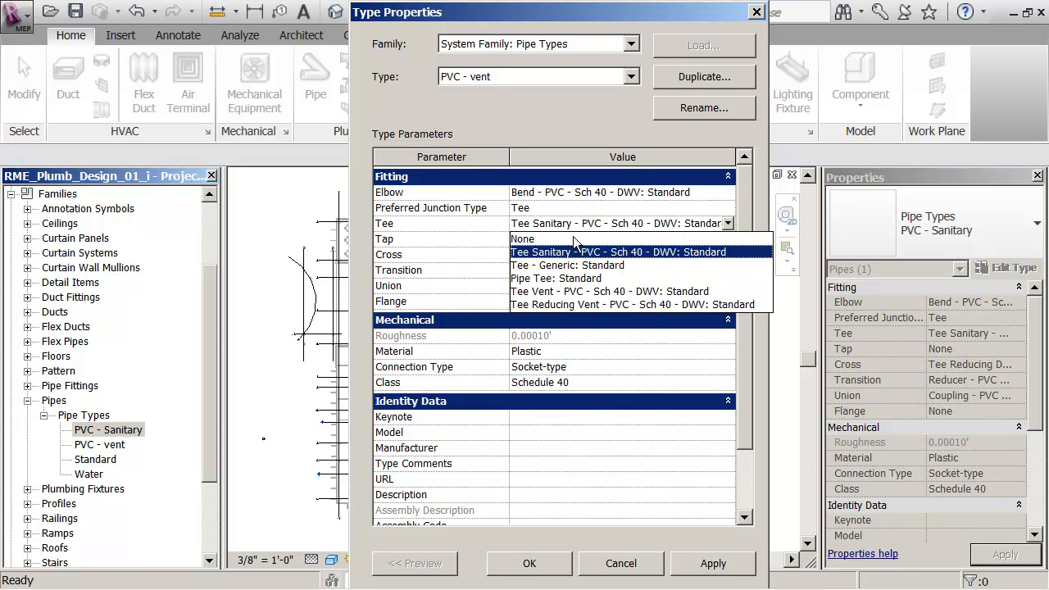
{"action": "left_click", "coordinate": [574, 292]}
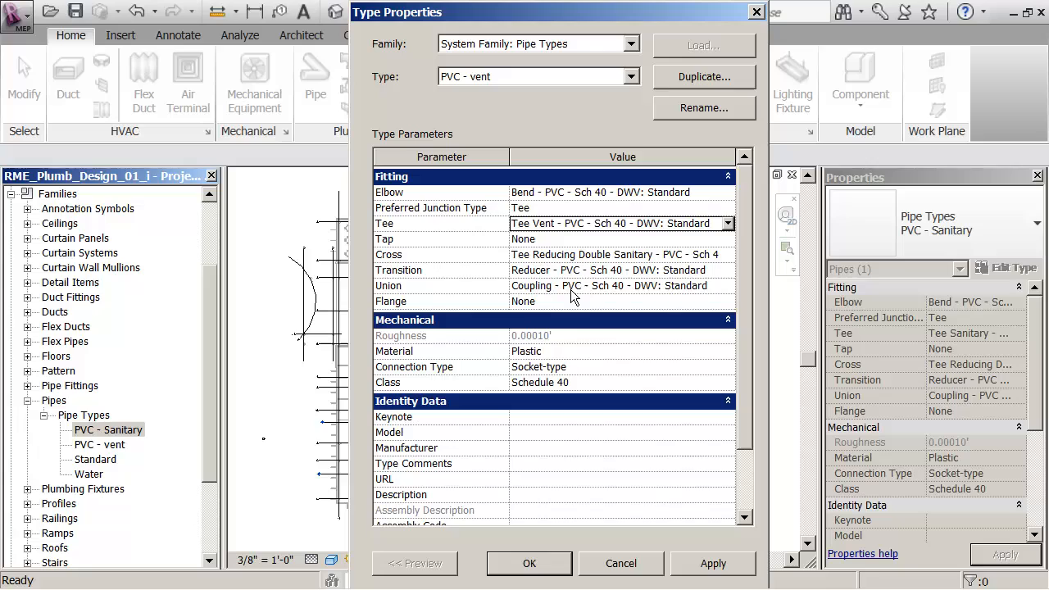
Step: Set the cross fitting of the PVC - vent type to Tee Reducing Double Vent - PVC - Sch 40 - DWV: Standard and accept the type properties
{"action": "left_click", "coordinate": [560, 239]}
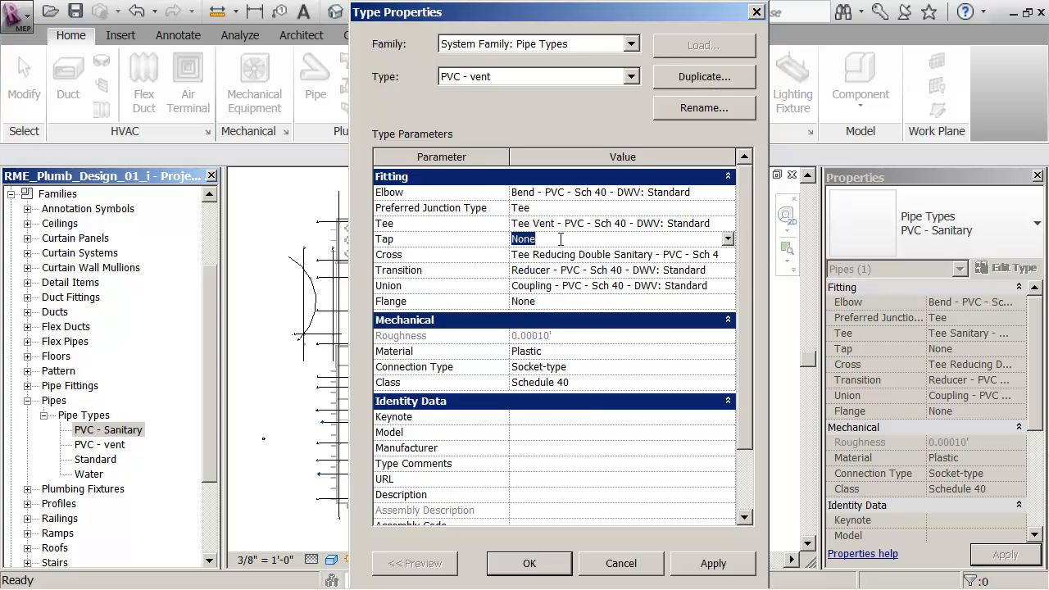
{"action": "left_click", "coordinate": [726, 239]}
{"action": "left_click", "coordinate": [651, 256]}
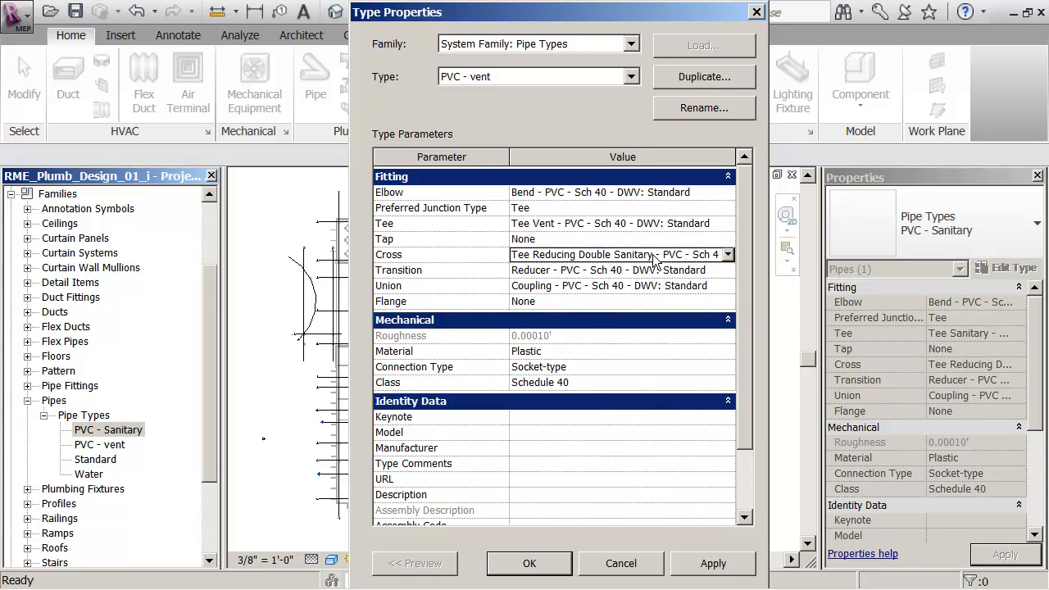
{"action": "left_click", "coordinate": [727, 254]}
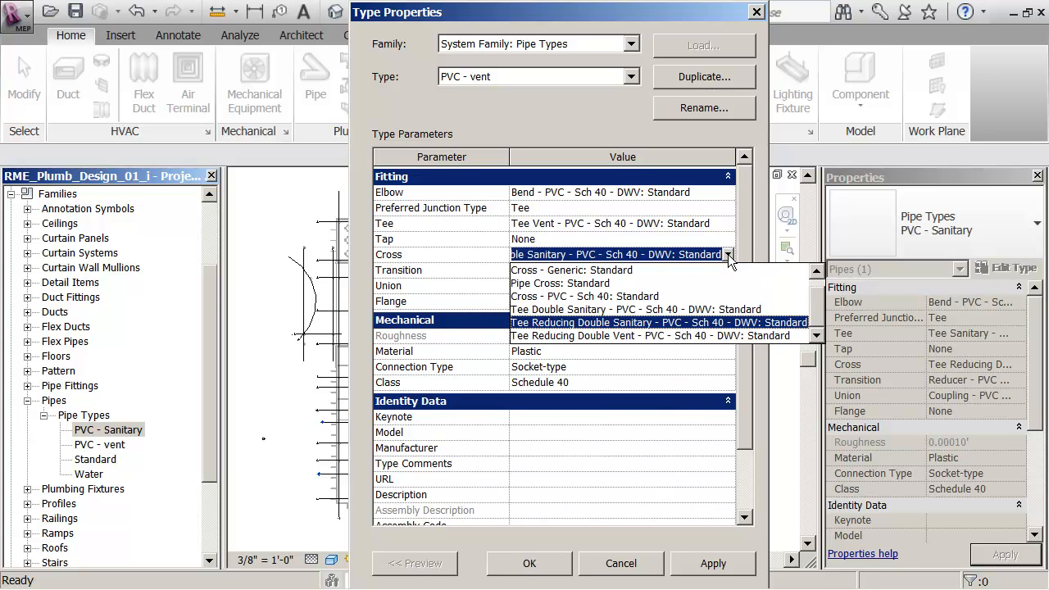
{"action": "left_click", "coordinate": [590, 336]}
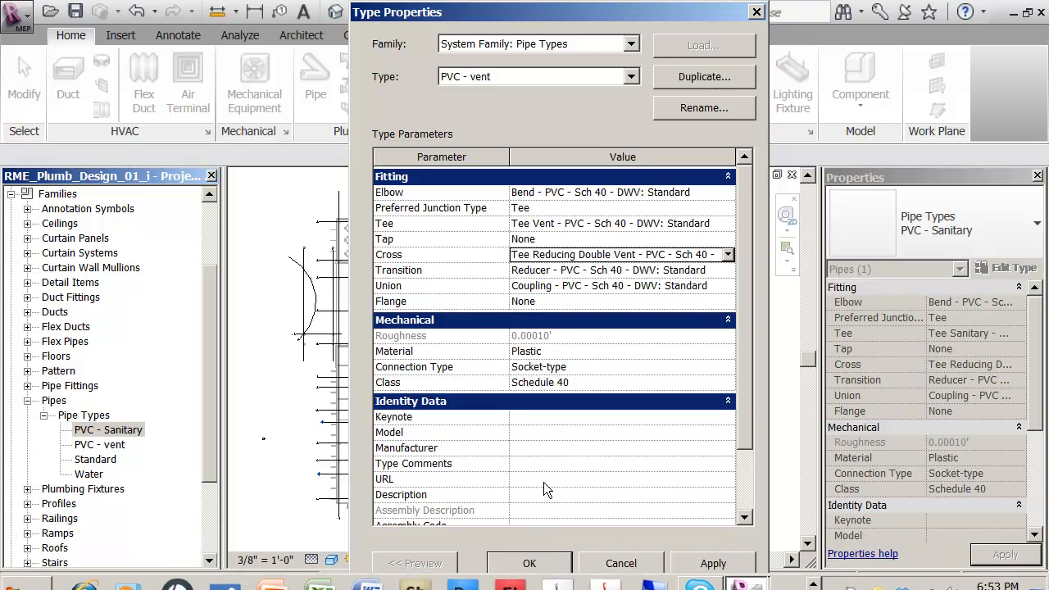
{"action": "left_click", "coordinate": [522, 565]}
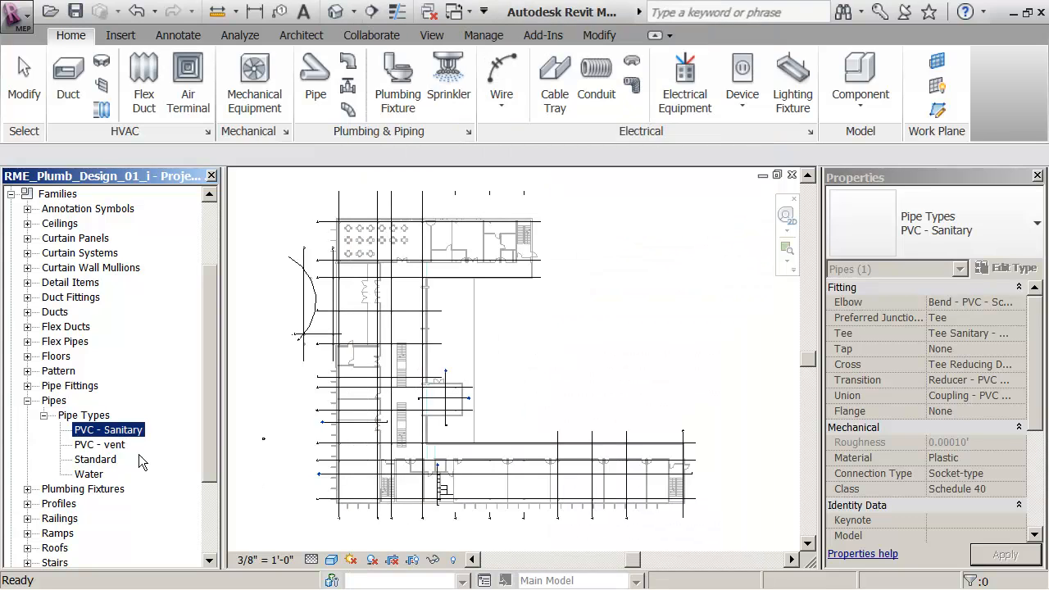
Step: Compare the fitting settings in the type properties of the PVC - vent and PVC - Sanitary pipe types
{"action": "left_click", "coordinate": [108, 447]}
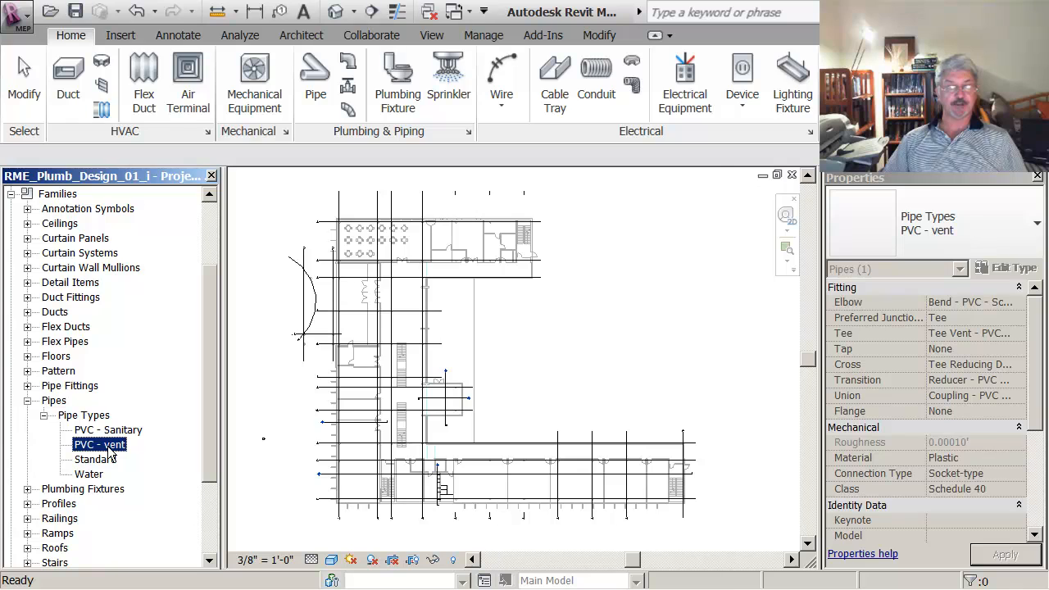
{"action": "double_click", "coordinate": [108, 447]}
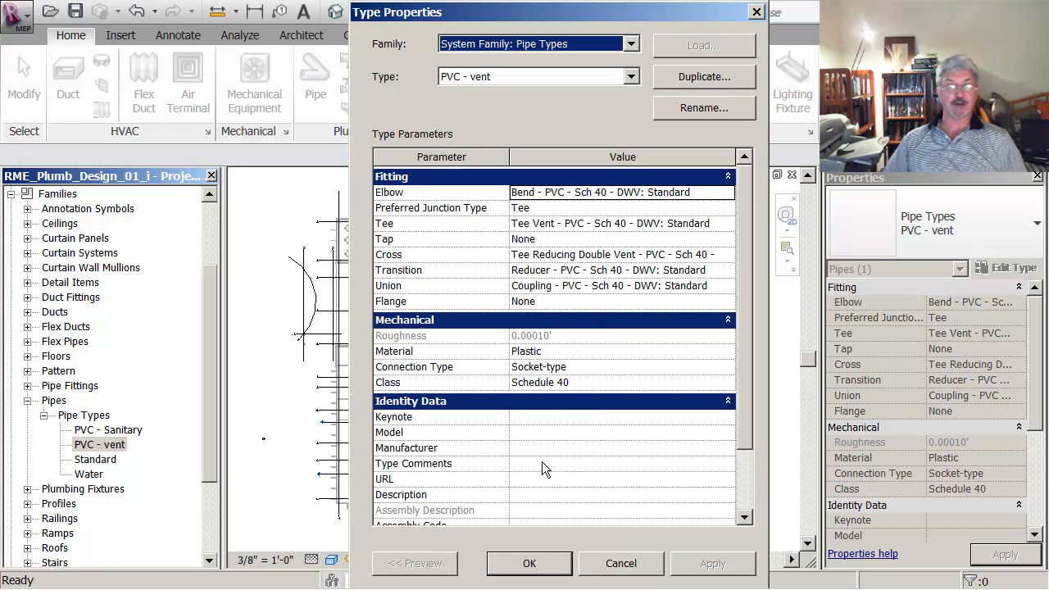
{"action": "left_click", "coordinate": [519, 562]}
{"action": "double_click", "coordinate": [119, 432]}
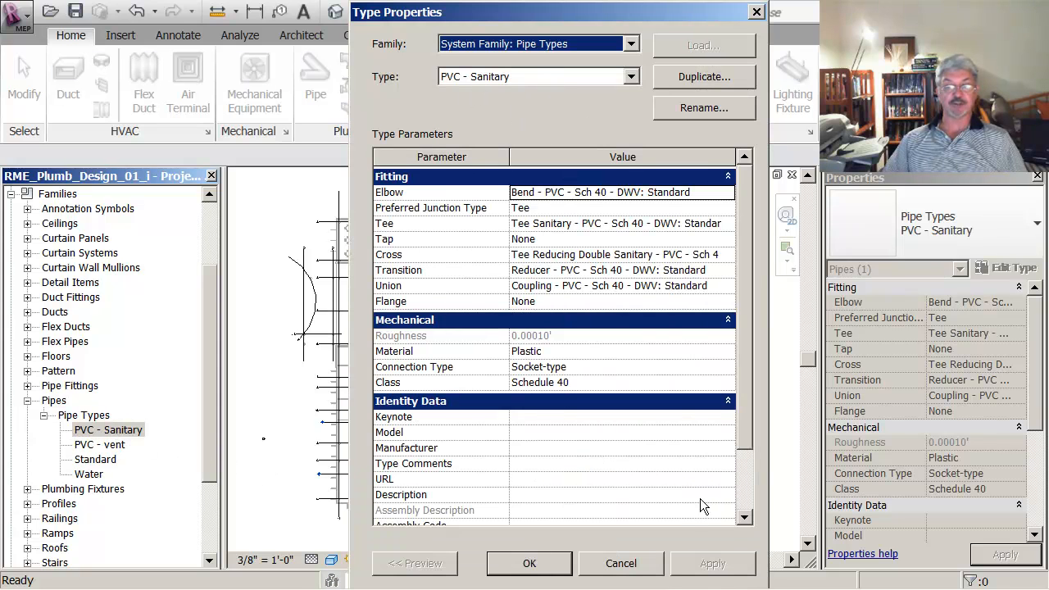
{"action": "left_click", "coordinate": [618, 563]}
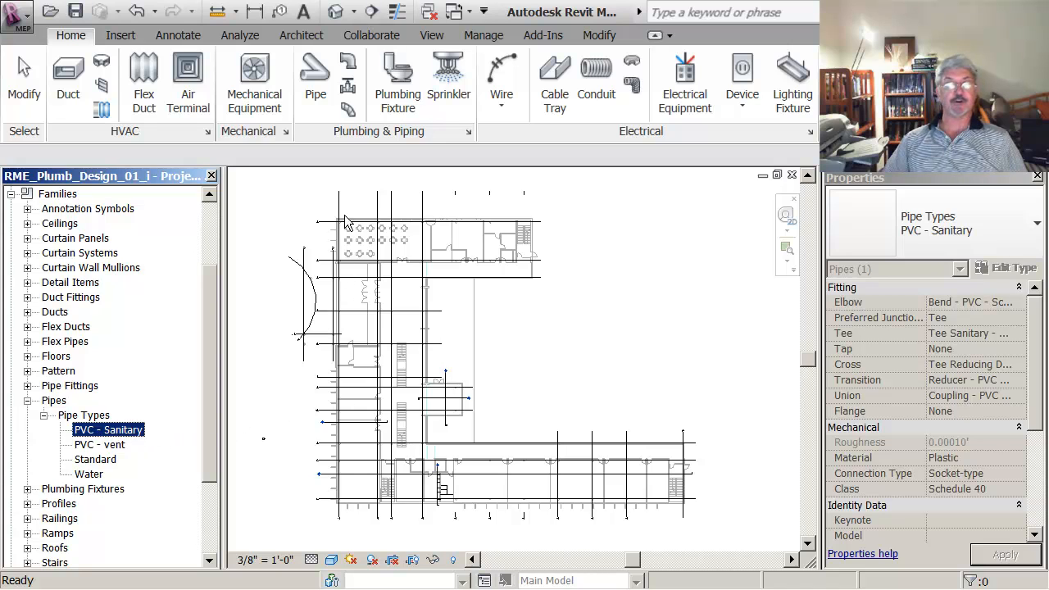
Step: Start the Pipe tool and review the pipe types available for placement, keeping PVC - Sanitary
{"action": "left_click", "coordinate": [317, 92]}
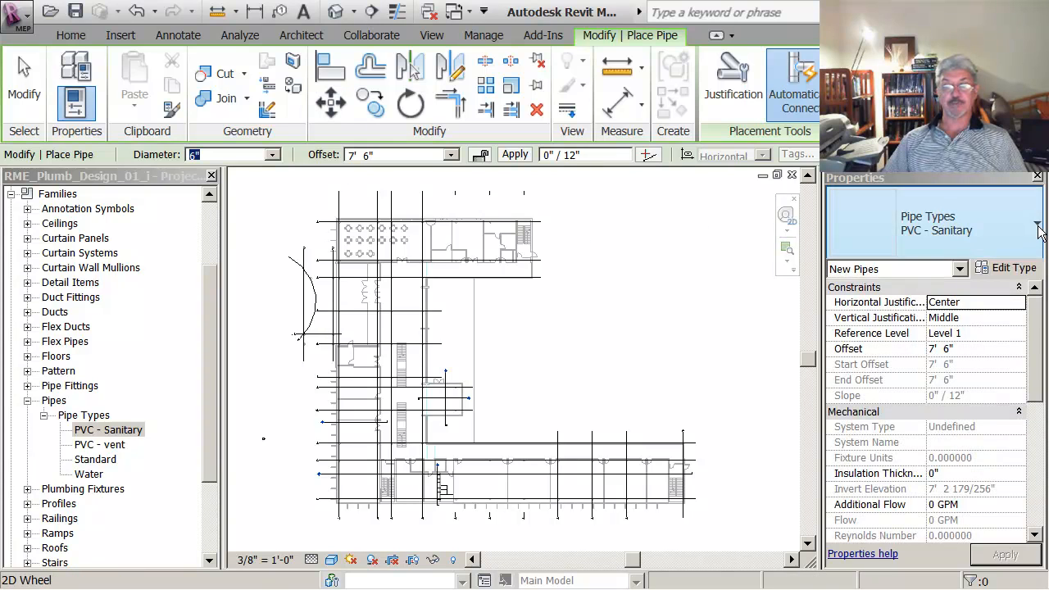
{"action": "left_click", "coordinate": [1036, 225]}
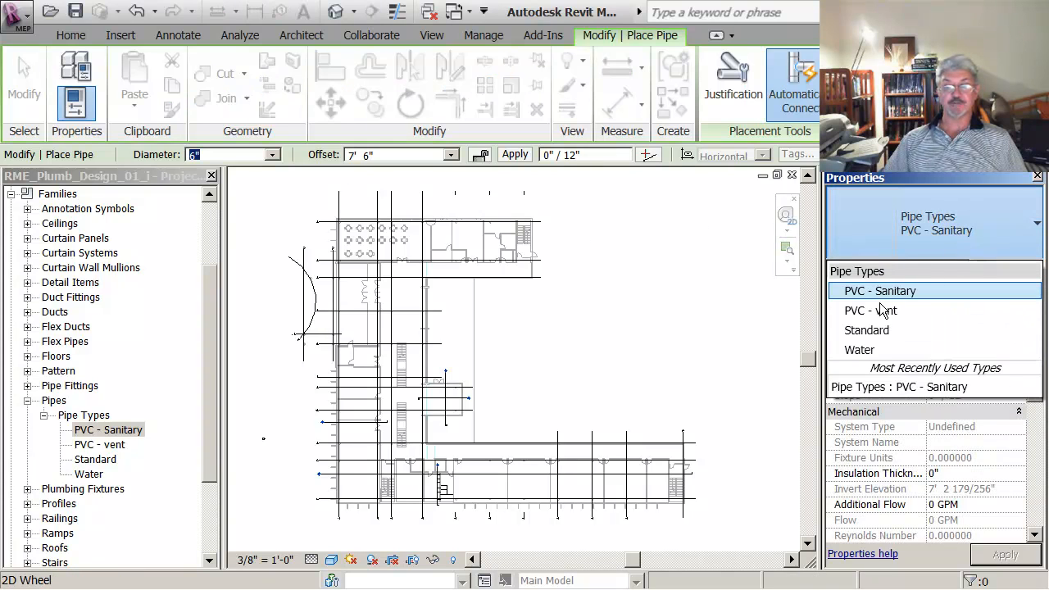
{"action": "left_click", "coordinate": [1038, 178]}
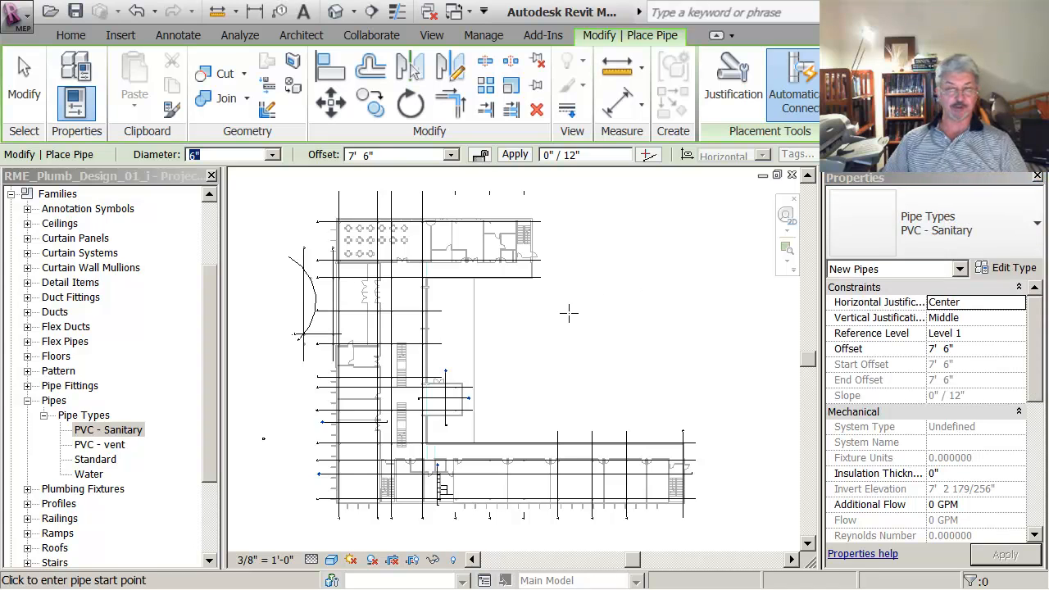